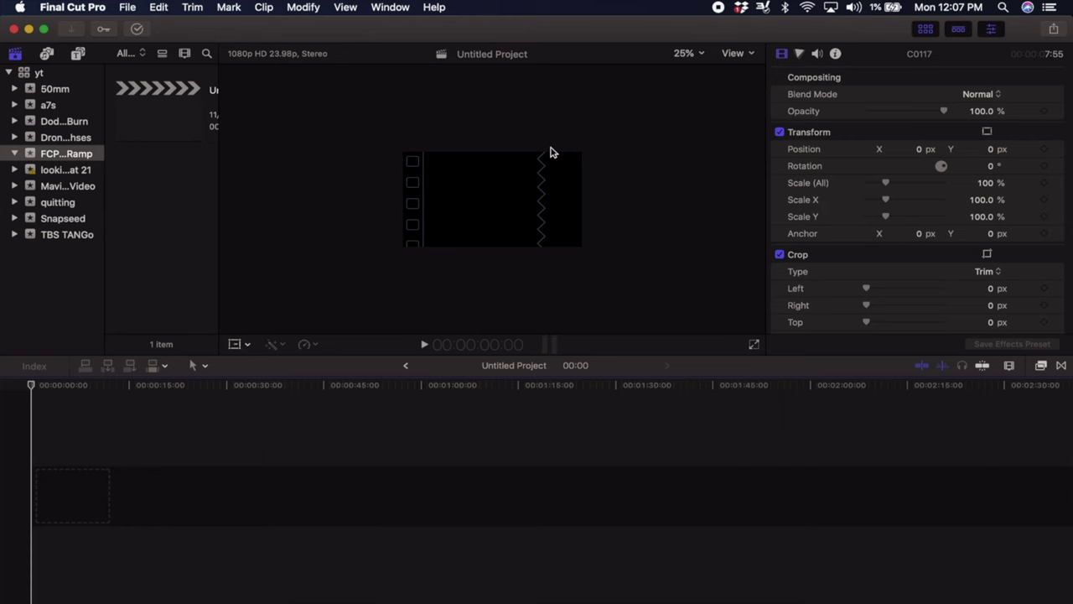
Create a new project named 'speed ramp yt' and set the viewer zoom to Fit.
{"action": "left_click", "coordinate": [134, 6]}
{"action": "mouse_move", "coordinate": [306, 24]}
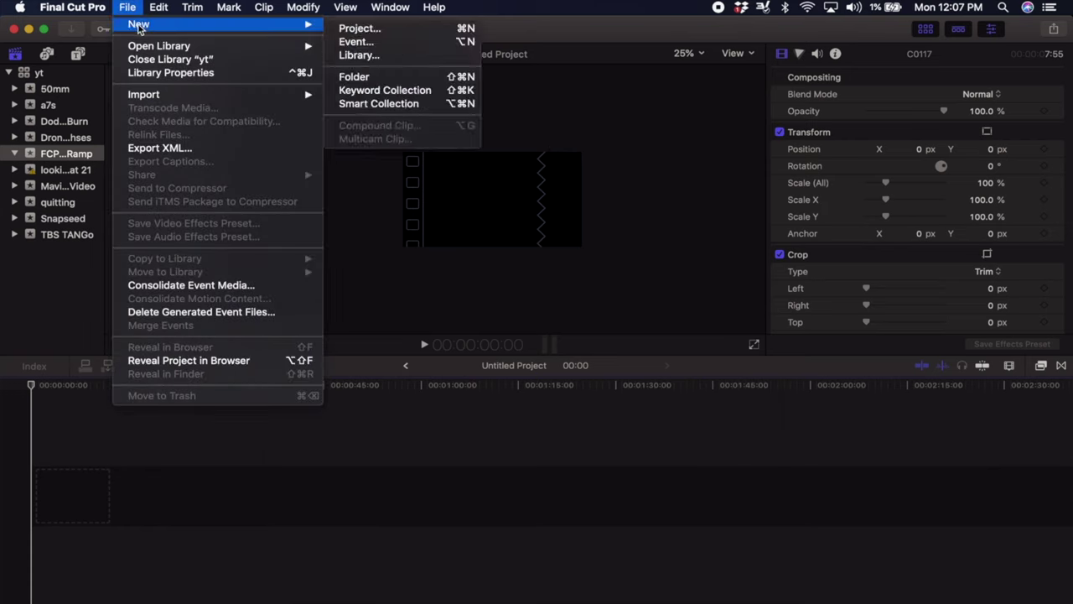
{"action": "left_click", "coordinate": [403, 29]}
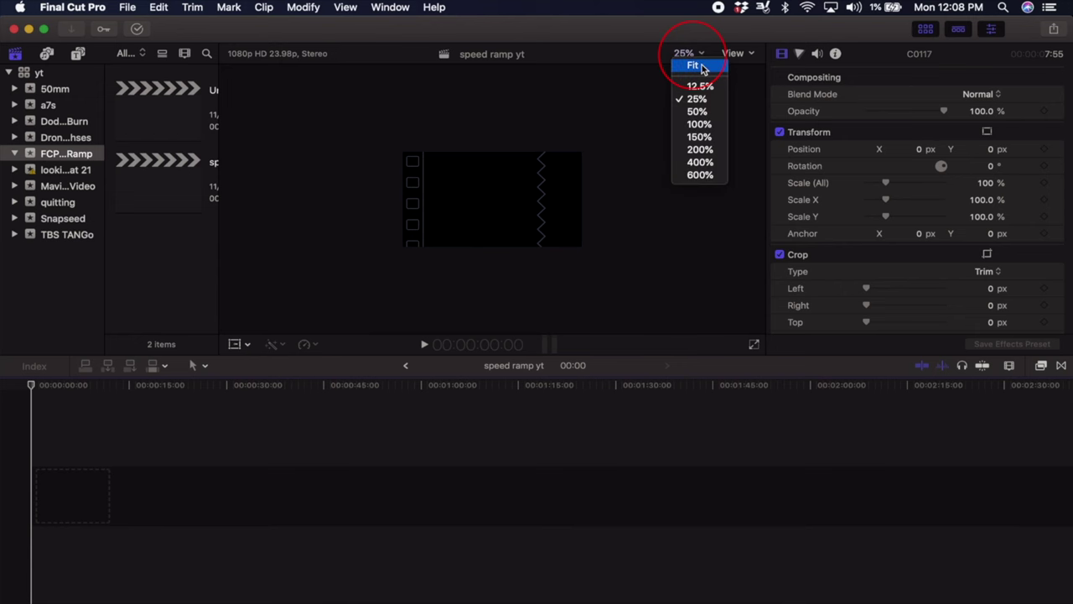
{"action": "left_click", "coordinate": [702, 66]}
{"action": "left_click", "coordinate": [212, 251]}
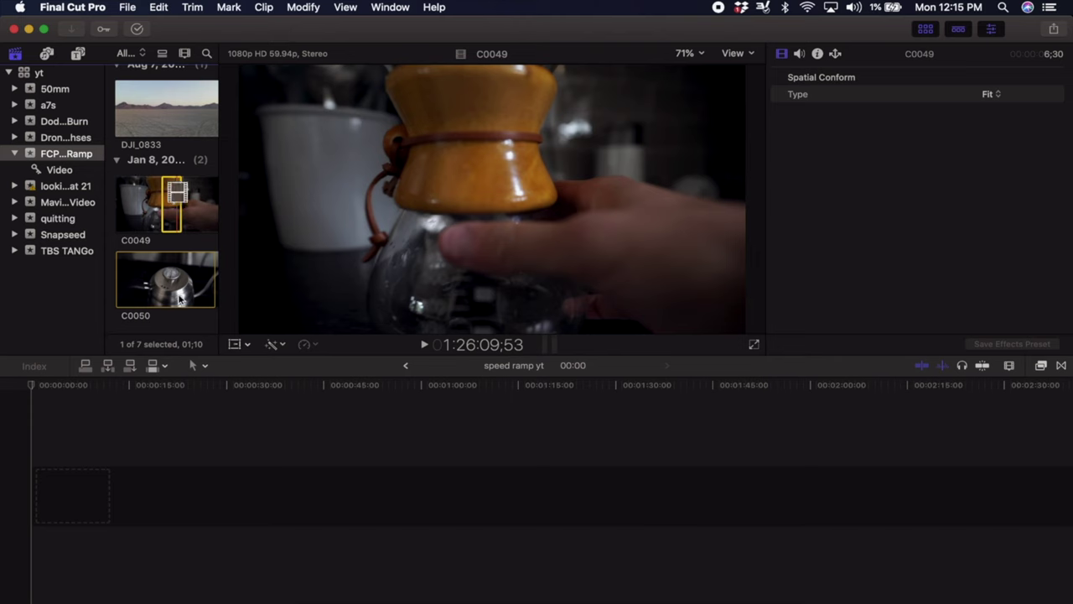
Drag the marked C0049 range into the speed ramp yt timeline.
{"action": "left_click_drag", "start_coordinate": [172, 204], "coordinate": [141, 504]}
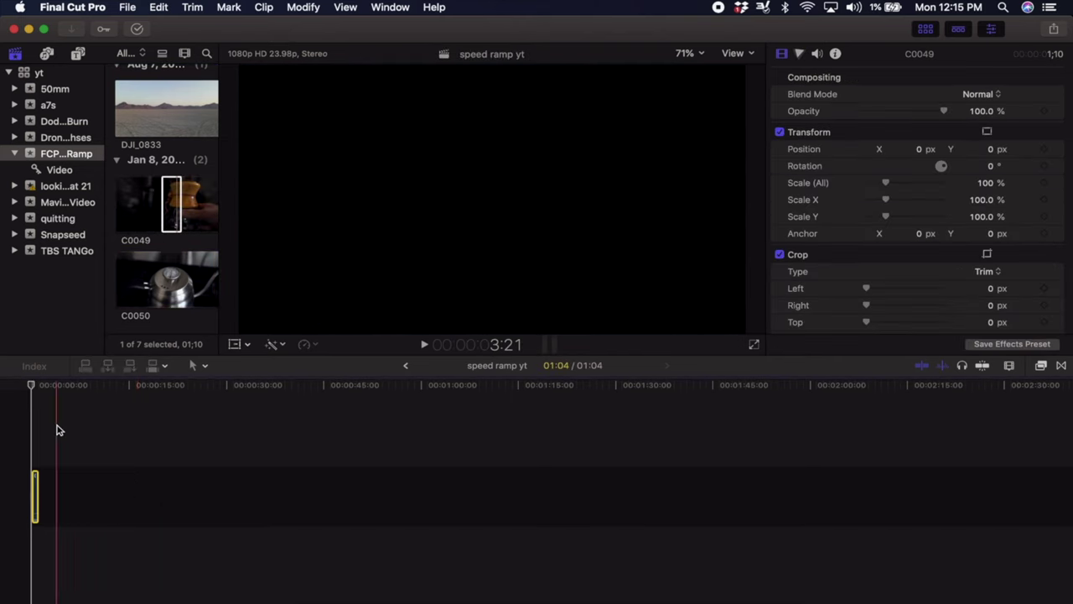
Fit the timeline, insert a C0050 range from its in point, and place it after C0049.
{"action": "key", "text": "shift+z"}
{"action": "key", "text": "super+minus"}
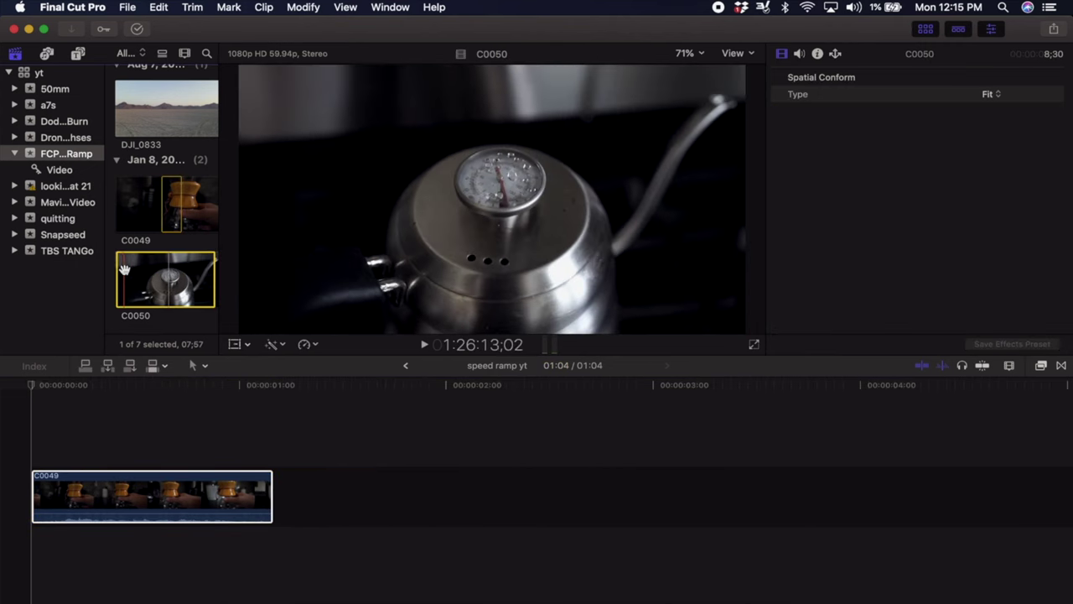
{"action": "key", "text": "i"}
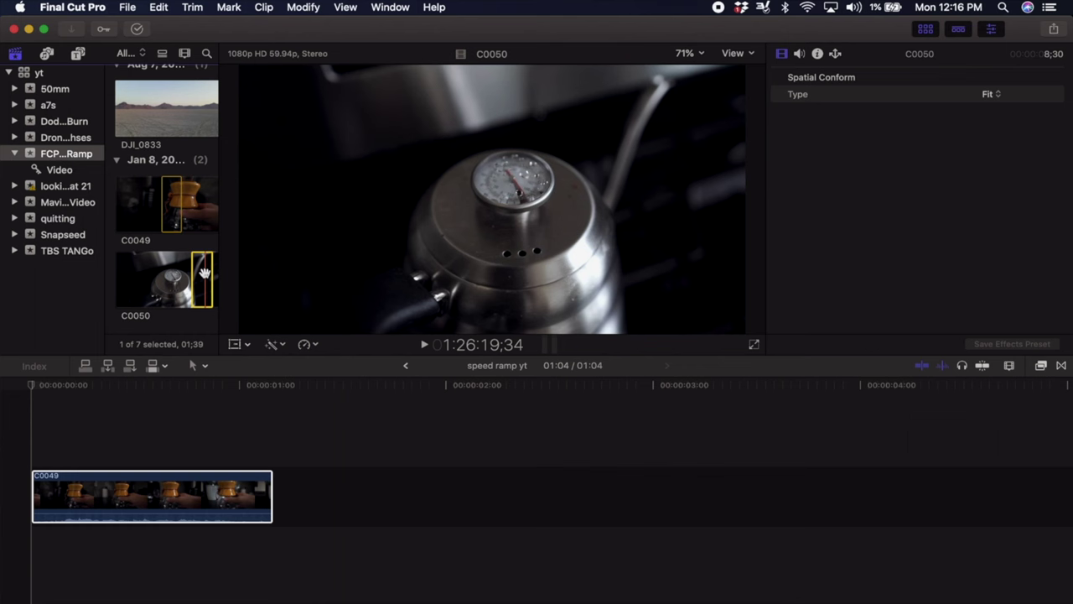
{"action": "key", "text": "w"}
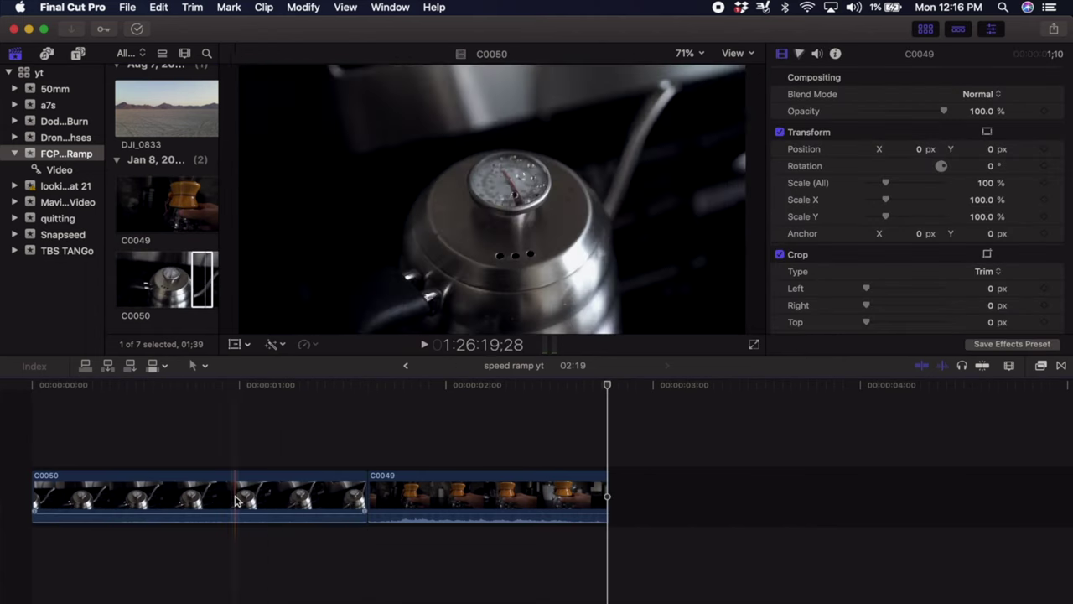
{"action": "left_click_drag", "start_coordinate": [238, 500], "coordinate": [776, 521]}
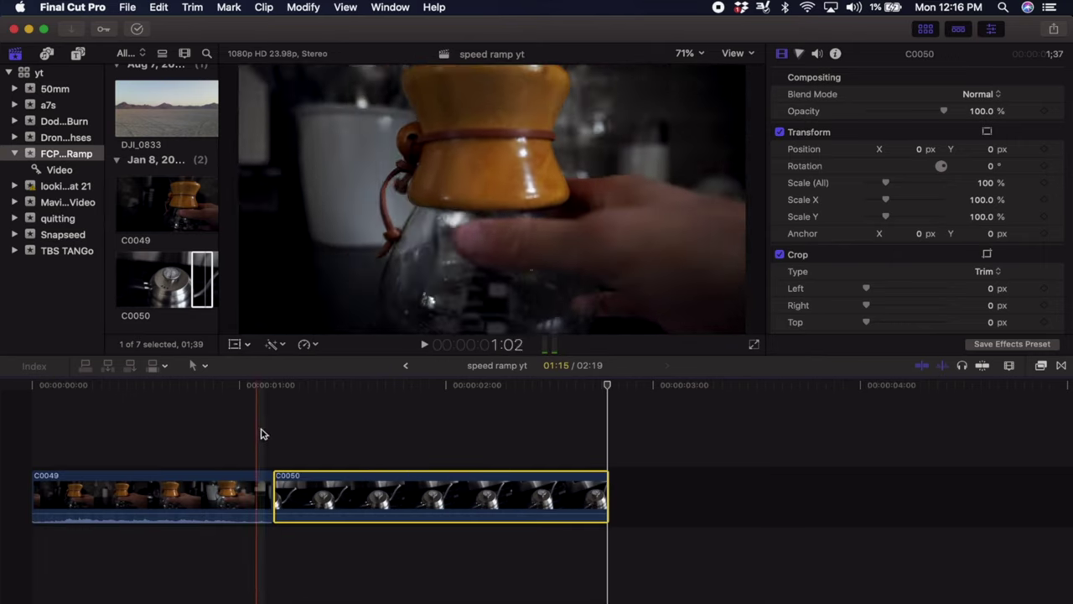
Ripple-trim the C0049/C0050 cut by six frames and one frame off C0049's start.
{"action": "left_click", "coordinate": [72, 435]}
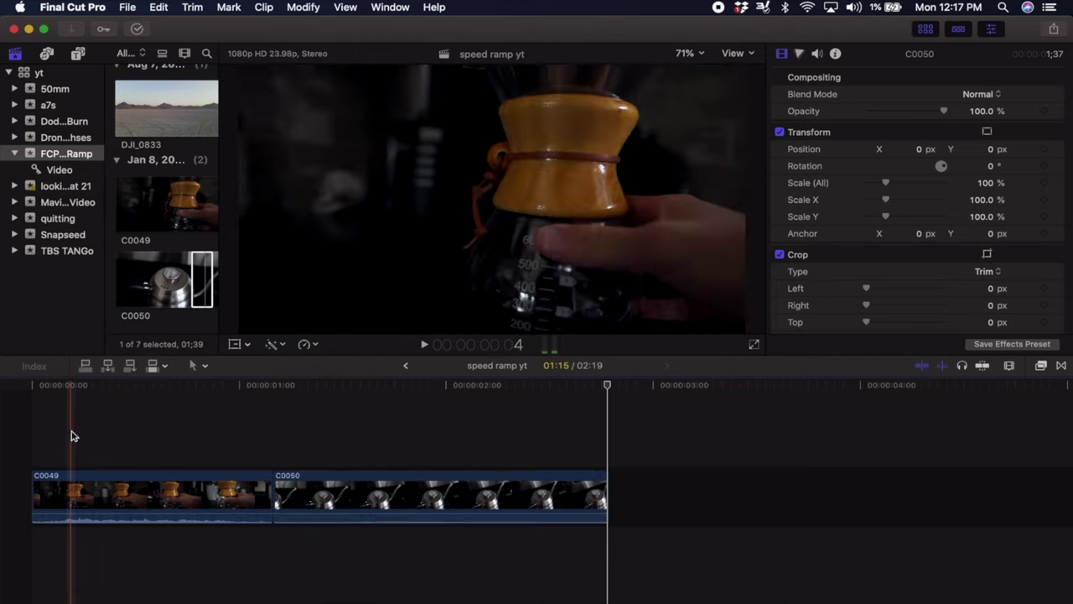
{"action": "left_click", "coordinate": [72, 435]}
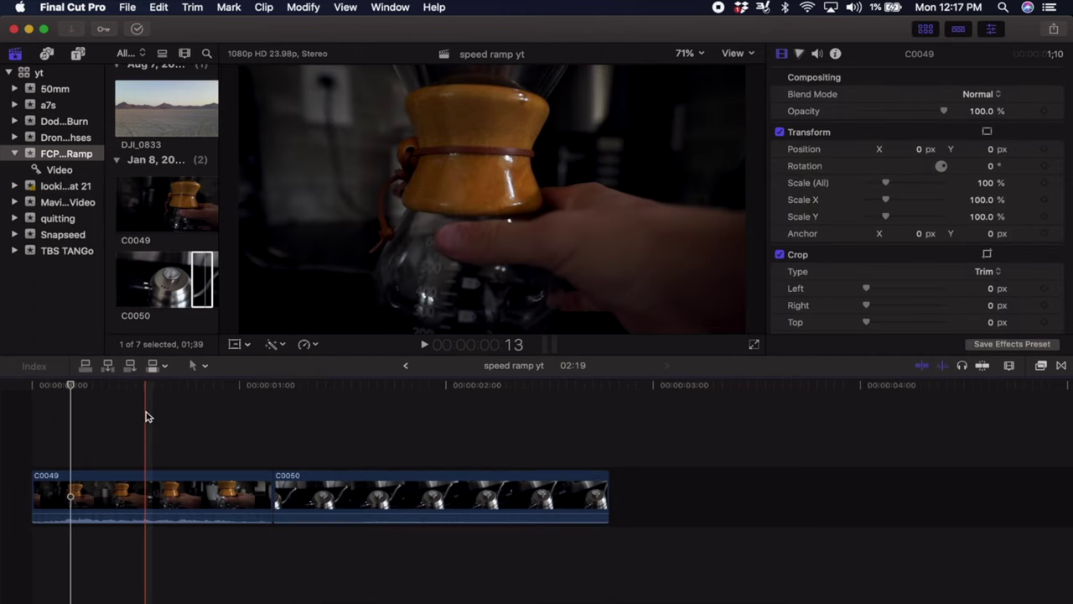
{"action": "key", "text": "XF86AudioMute"}
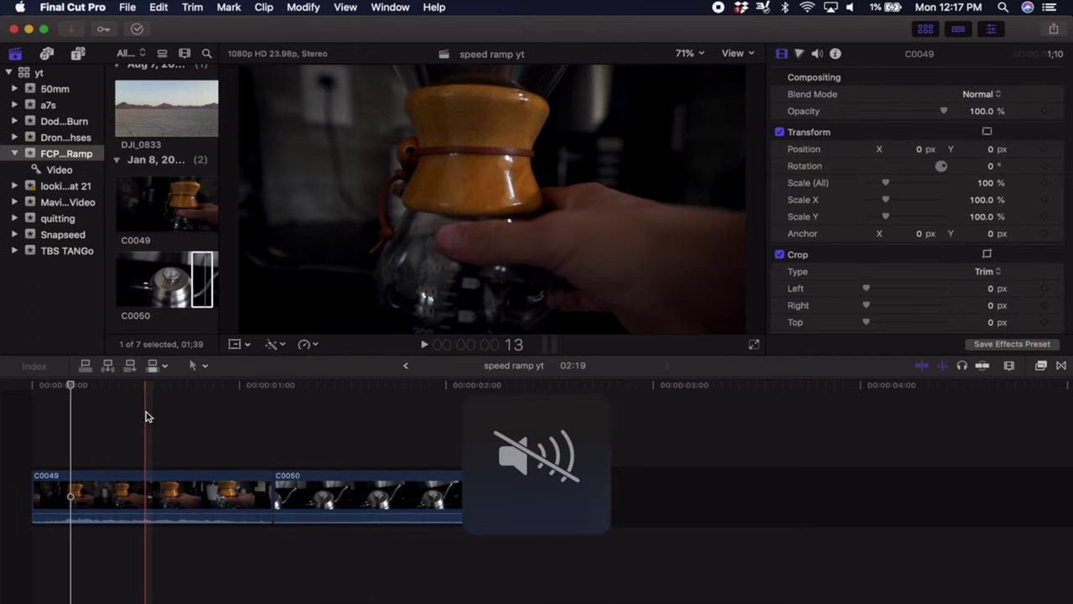
{"action": "left_click_drag", "start_coordinate": [274, 495], "coordinate": [317, 495]}
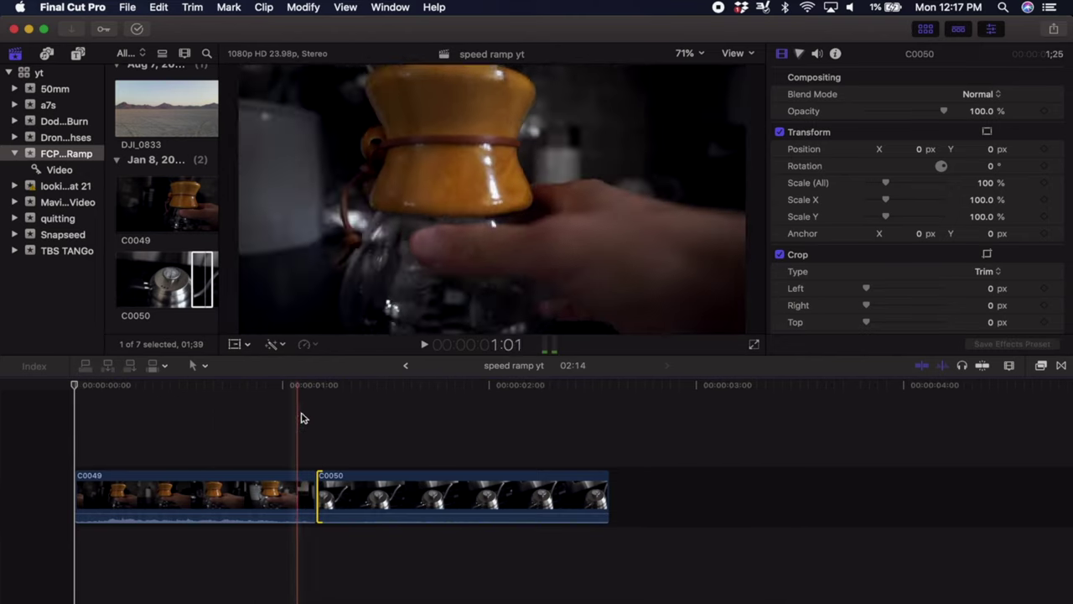
{"action": "left_click_drag", "start_coordinate": [317, 495], "coordinate": [288, 495]}
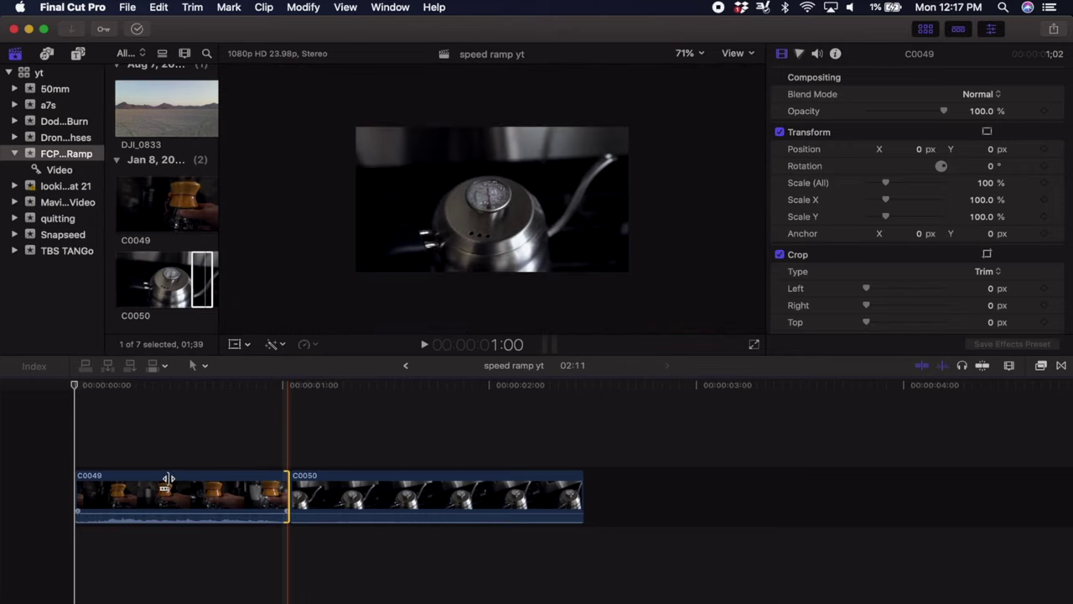
{"action": "left_click_drag", "start_coordinate": [76, 493], "coordinate": [94, 492]}
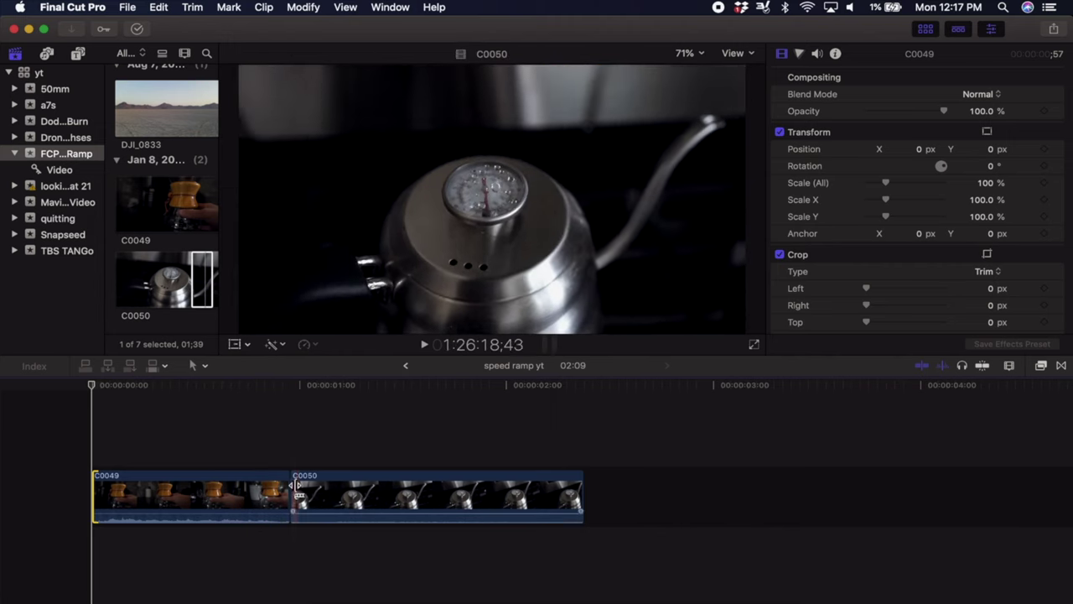
{"action": "left_click_drag", "start_coordinate": [295, 489], "coordinate": [319, 491]}
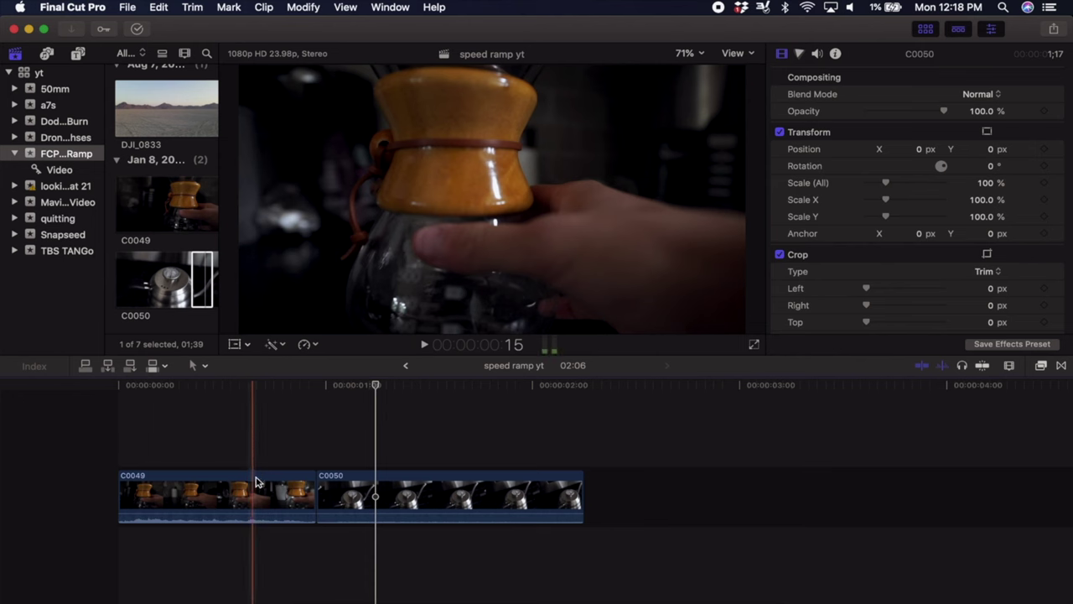
{"action": "left_click", "coordinate": [260, 492]}
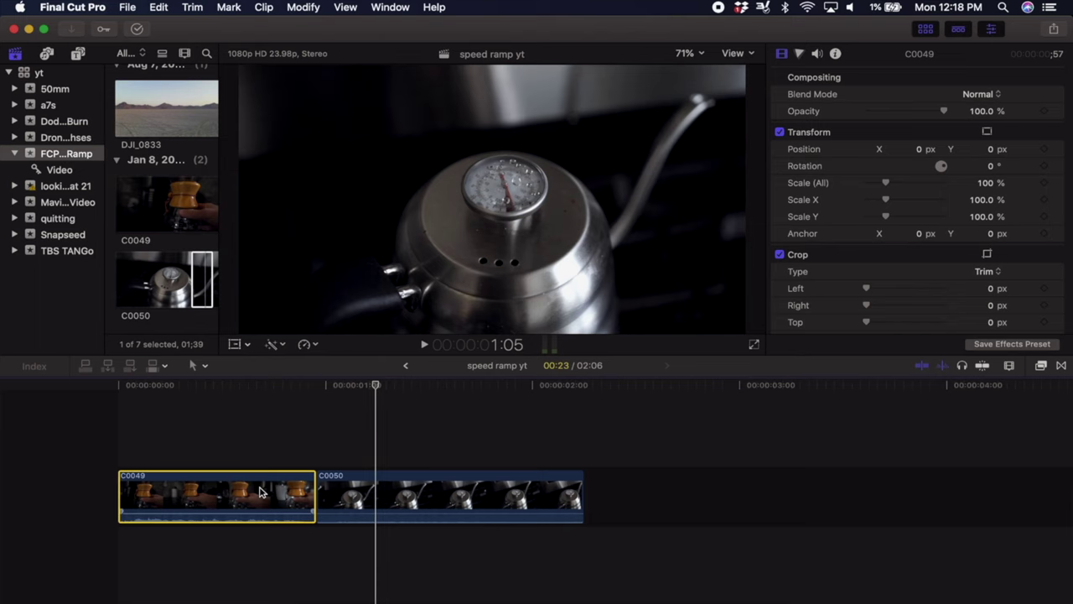
Open Custom Speed on C0049 to reveal its Normal (100%) retiming bar, then close it.
{"action": "key", "text": "ctrl+d"}
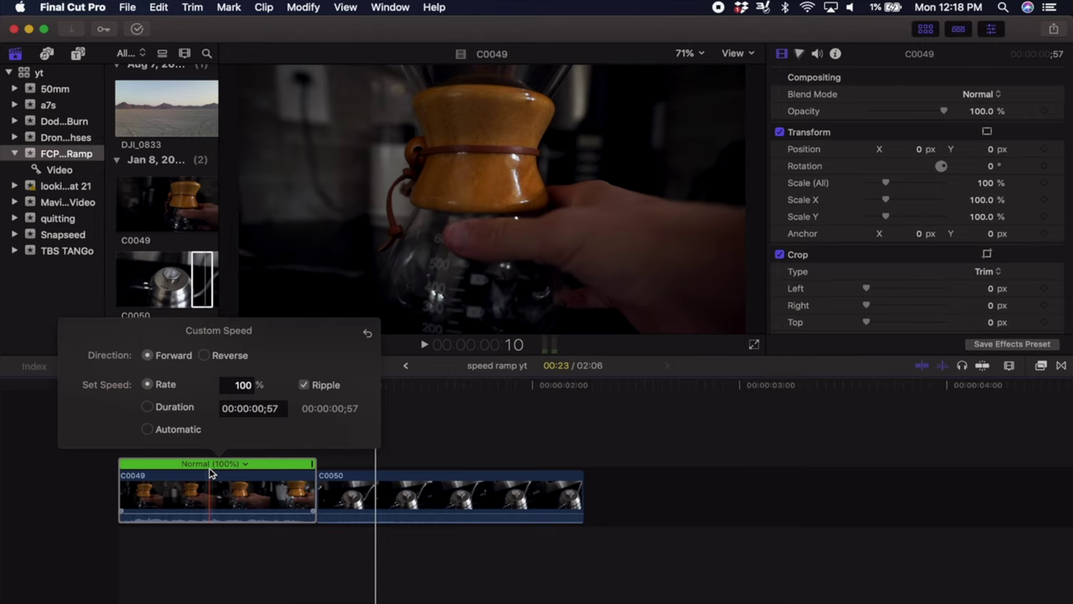
{"action": "left_click", "coordinate": [189, 544]}
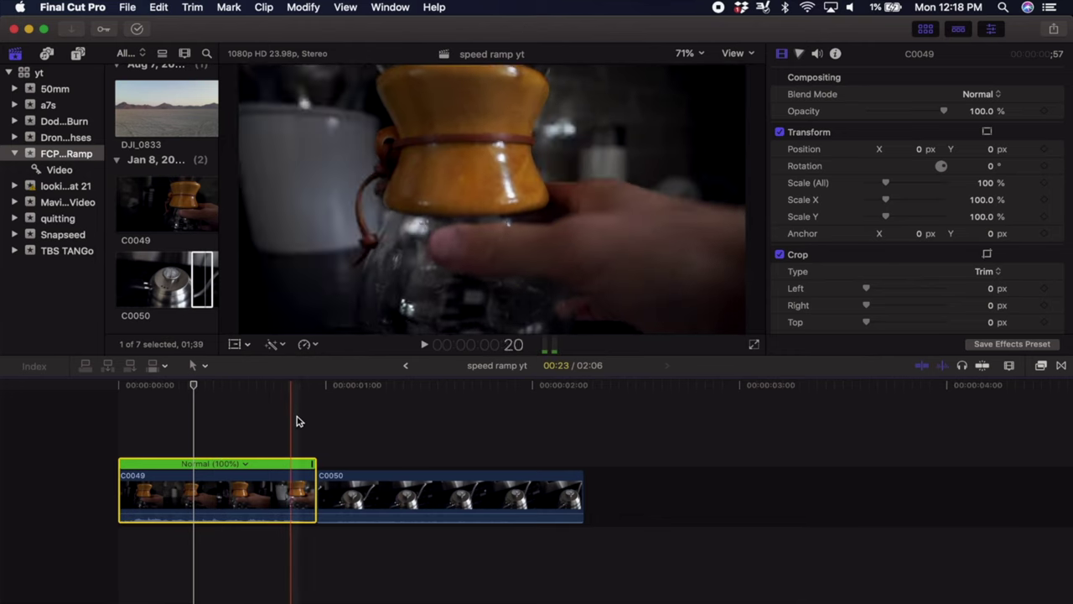
Play back the edit, then mark a 00:15 range straddling the C0049/C0050 cut.
{"action": "key", "text": "space"}
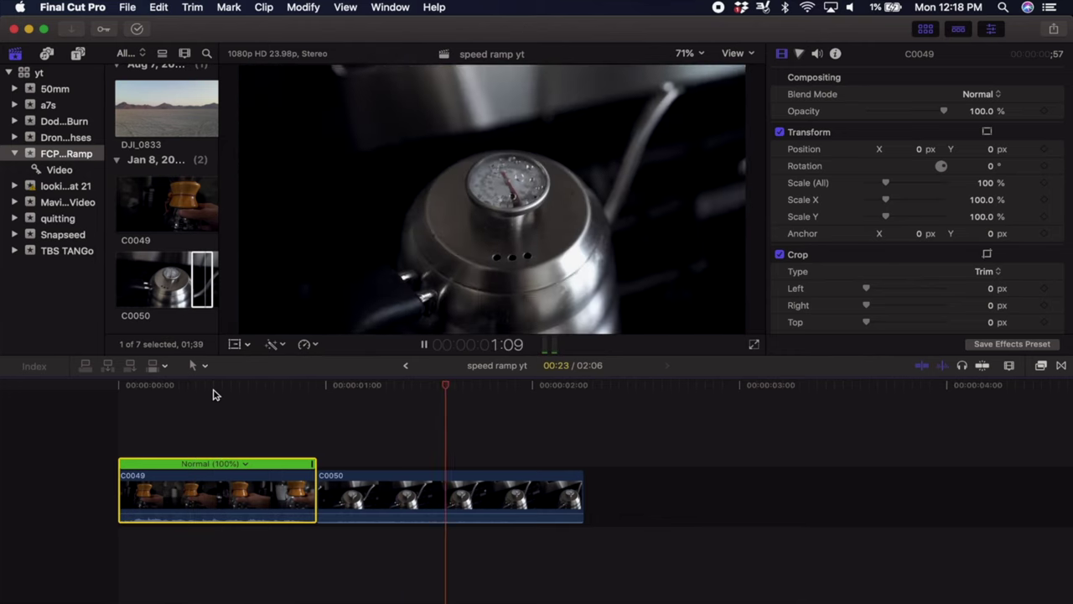
{"action": "key", "text": "space"}
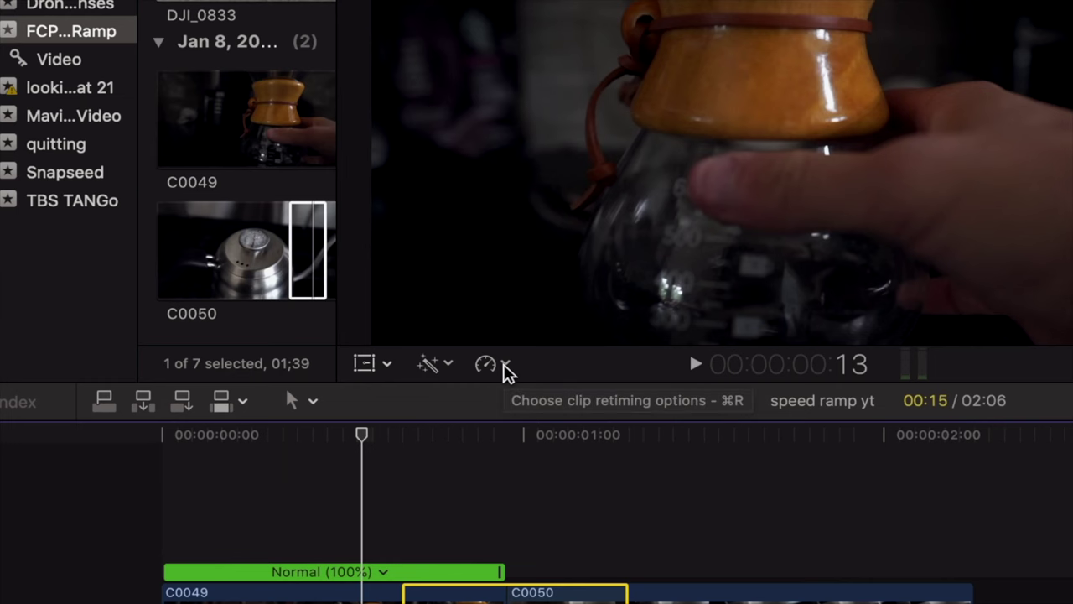
{"action": "left_click", "coordinate": [314, 347]}
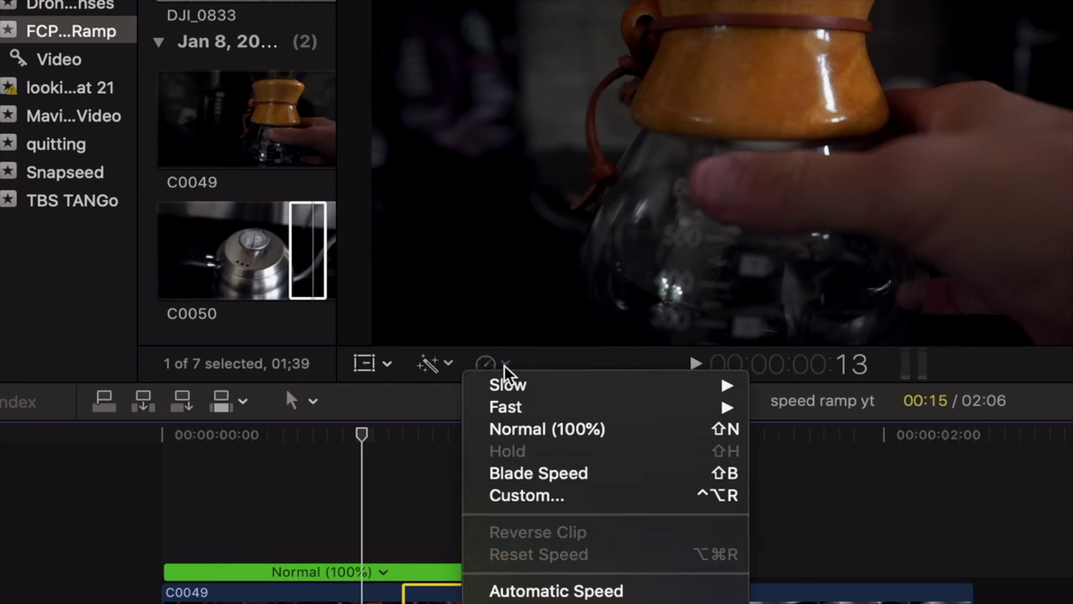
Set the 00:15 range across the cut to Fast 4x, shrinking the project to 01:19.
{"action": "mouse_move", "coordinate": [509, 387]}
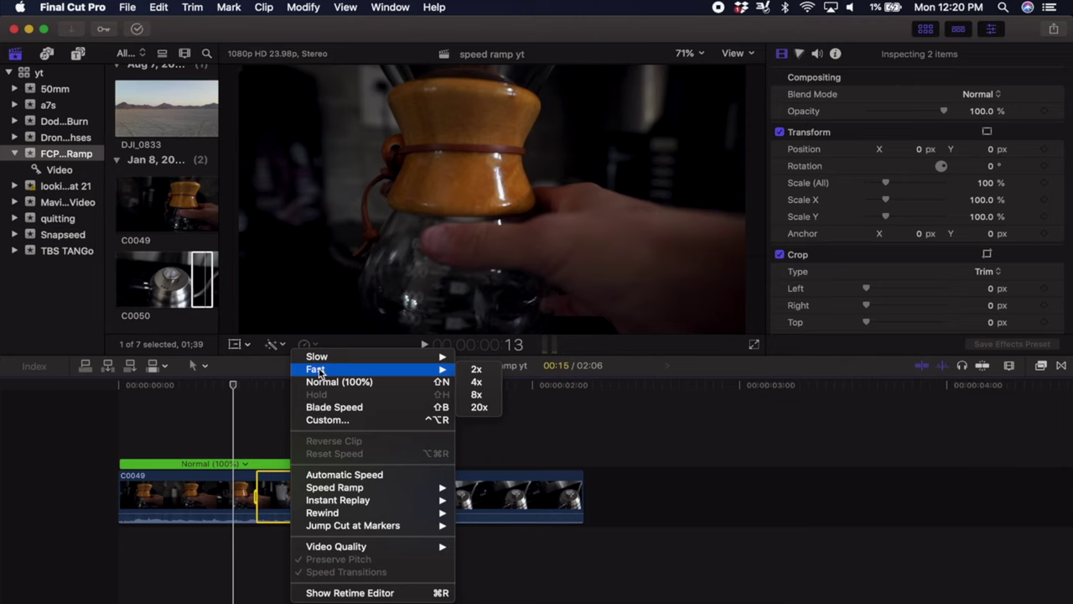
{"action": "left_click", "coordinate": [484, 386]}
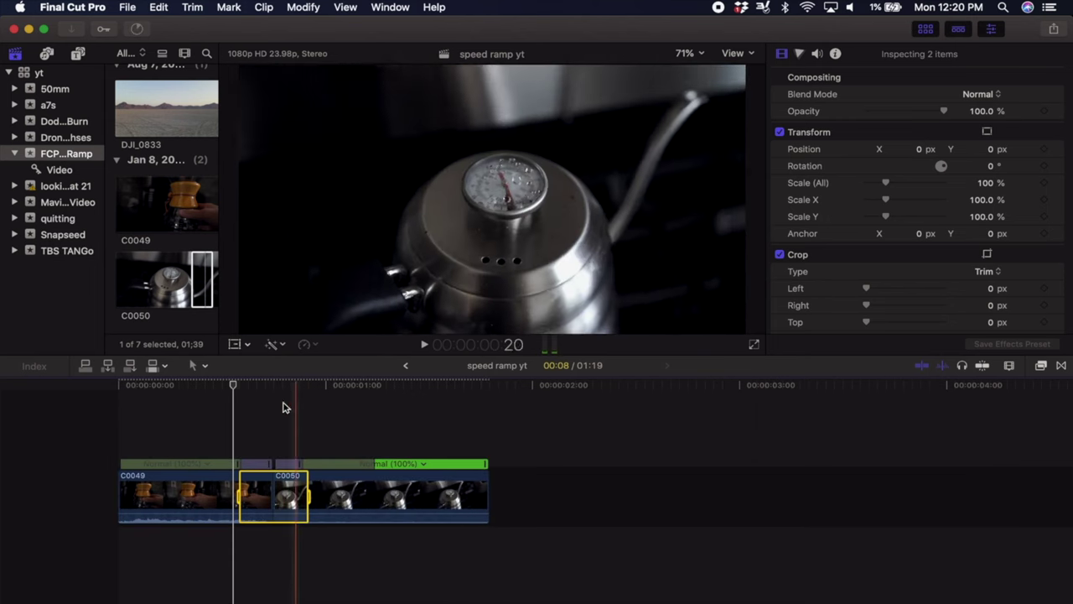
{"action": "left_click", "coordinate": [192, 412]}
{"action": "left_click", "coordinate": [229, 7]}
{"action": "mouse_move", "coordinate": [325, 4]}
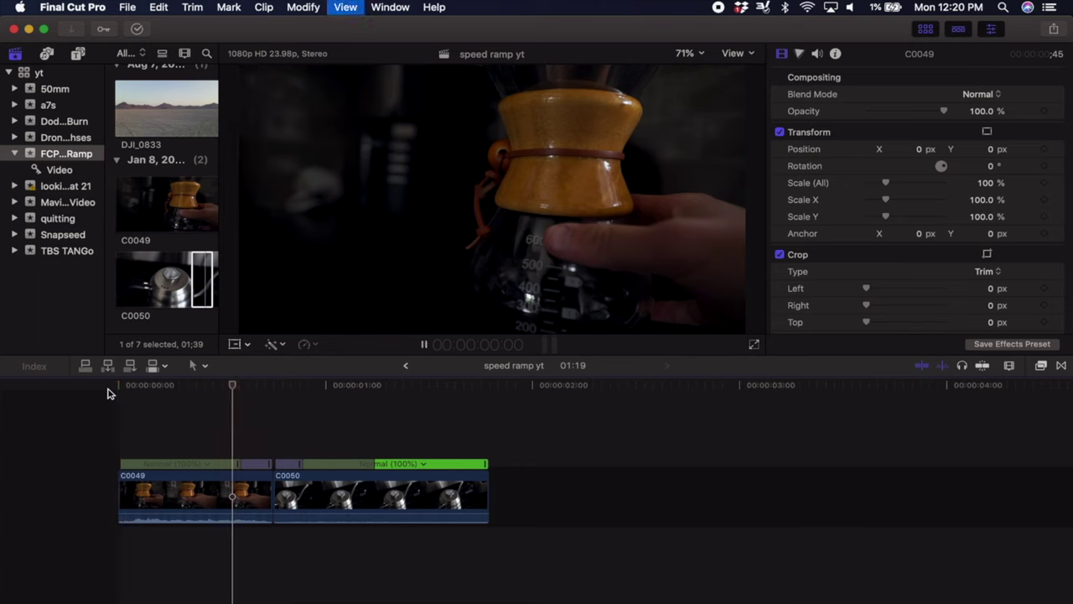
{"action": "key", "text": "space"}
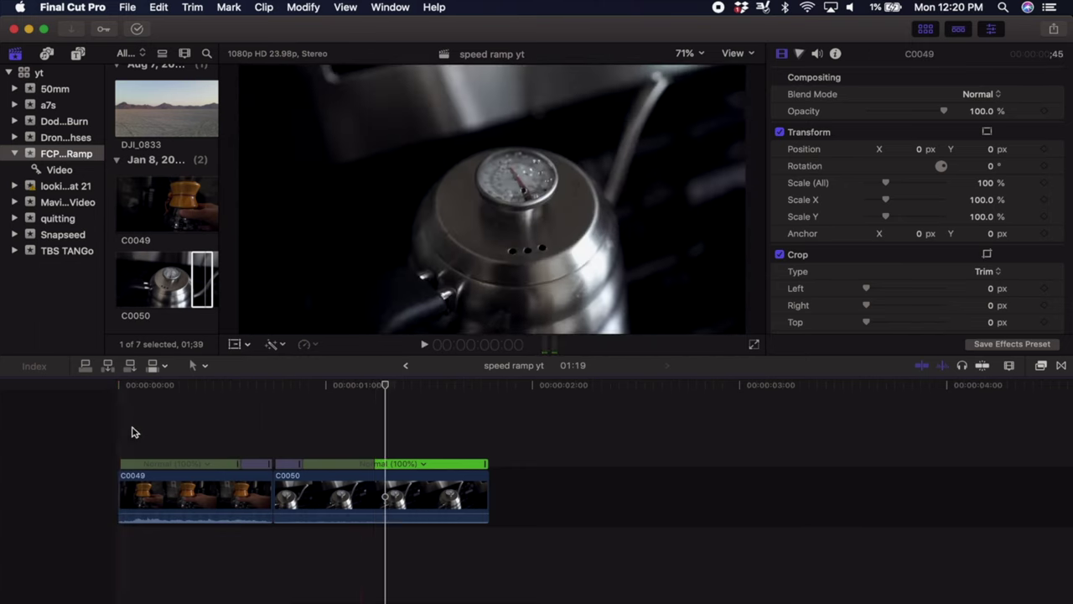
{"action": "key", "text": "space"}
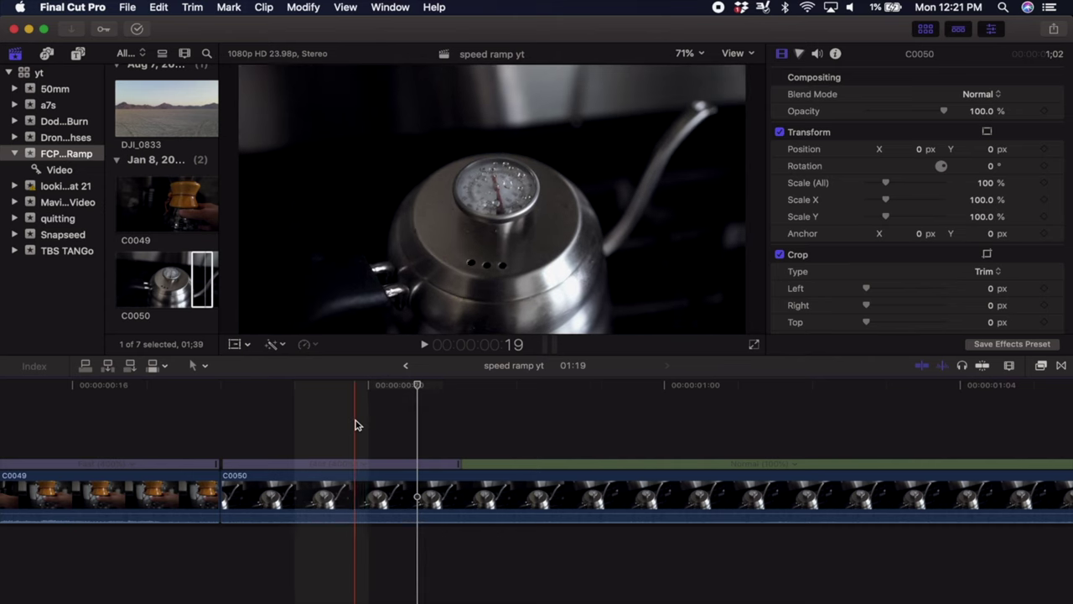
Scroll to C0050 and select the fast retime section at its start.
{"action": "scroll", "coordinate": [357, 424], "scroll_direction": "left", "scroll_amount": 2}
{"action": "scroll", "coordinate": [357, 424], "scroll_direction": "left", "scroll_amount": 5}
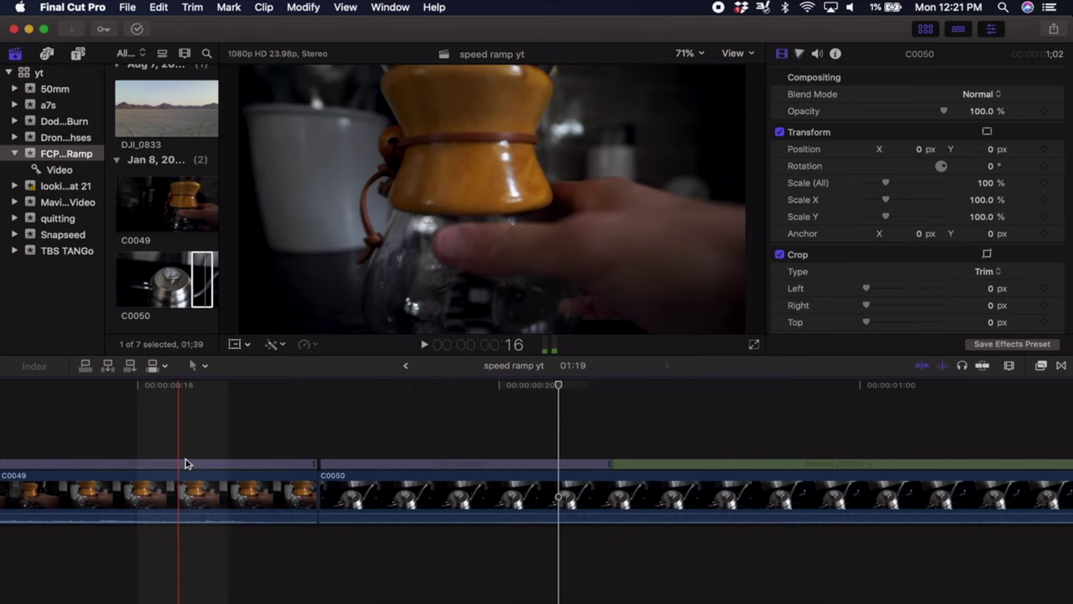
{"action": "scroll", "coordinate": [130, 469], "scroll_direction": "left", "scroll_amount": 5}
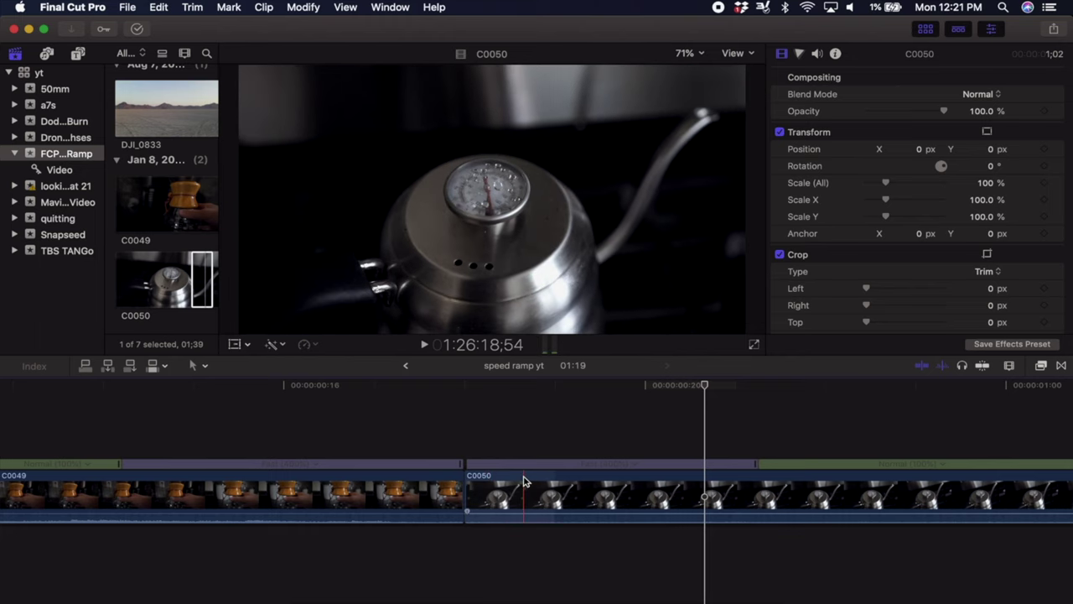
{"action": "left_click", "coordinate": [634, 463]}
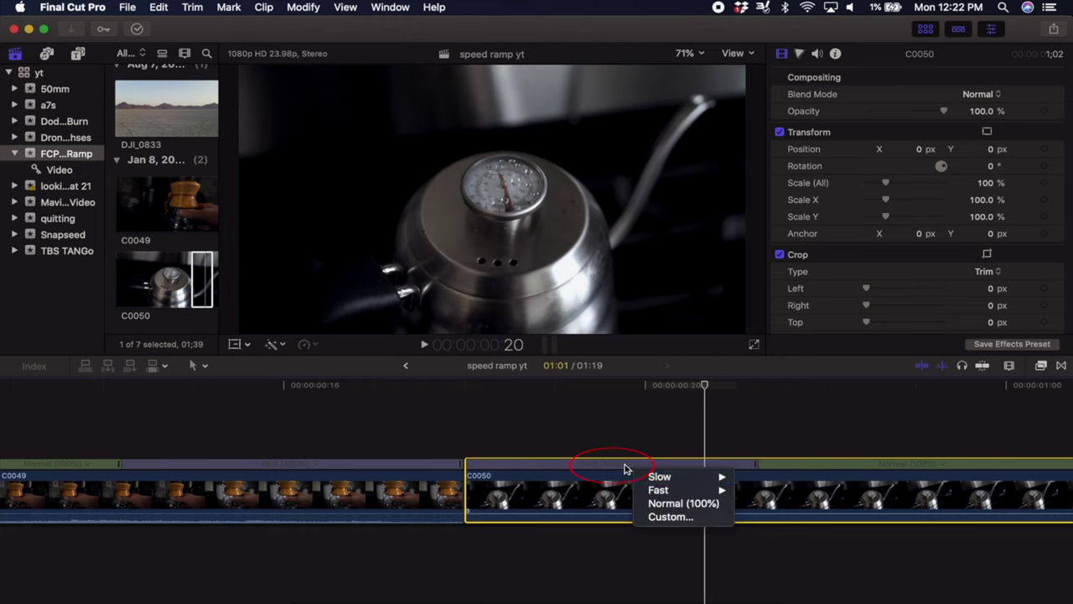
{"action": "left_click", "coordinate": [637, 466]}
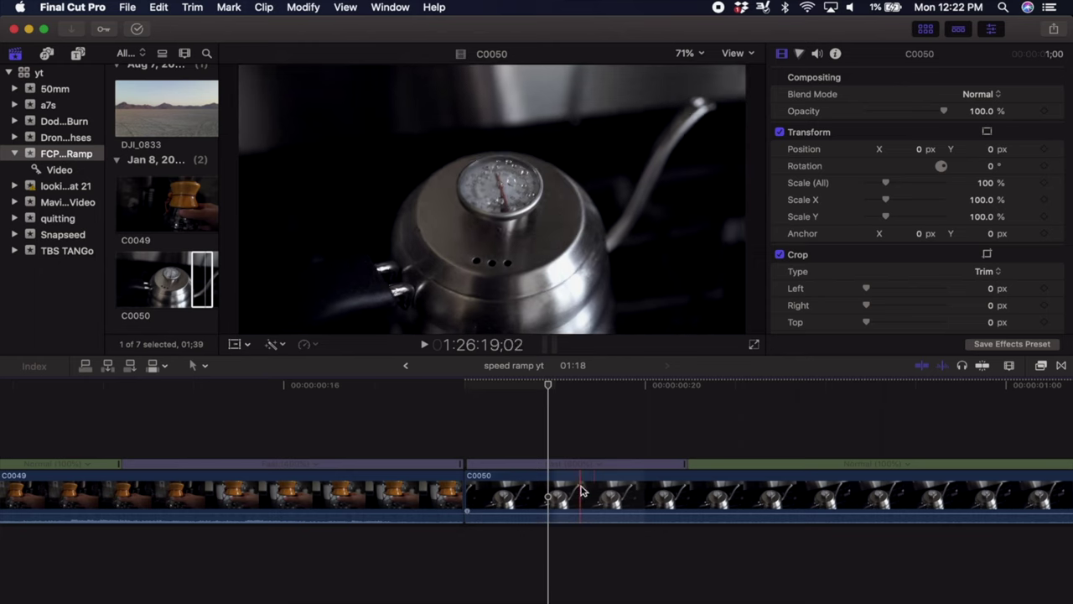
Trim the C0049/C0050 cut and set the selected part of C0050 to Fast 8x.
{"action": "left_click_drag", "start_coordinate": [472, 489], "coordinate": [557, 495]}
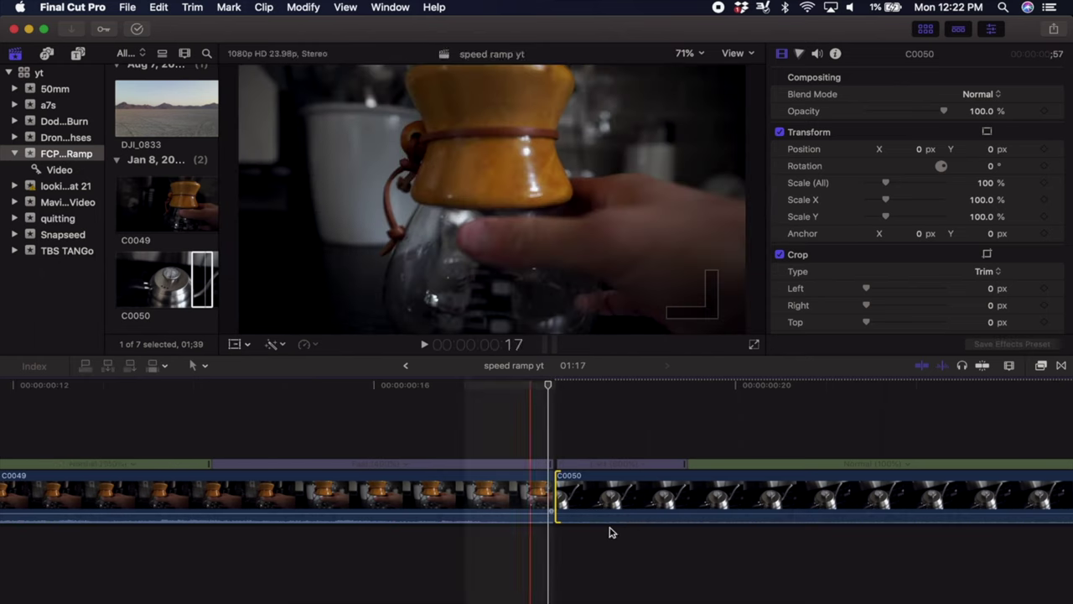
{"action": "key", "text": "super+minus"}
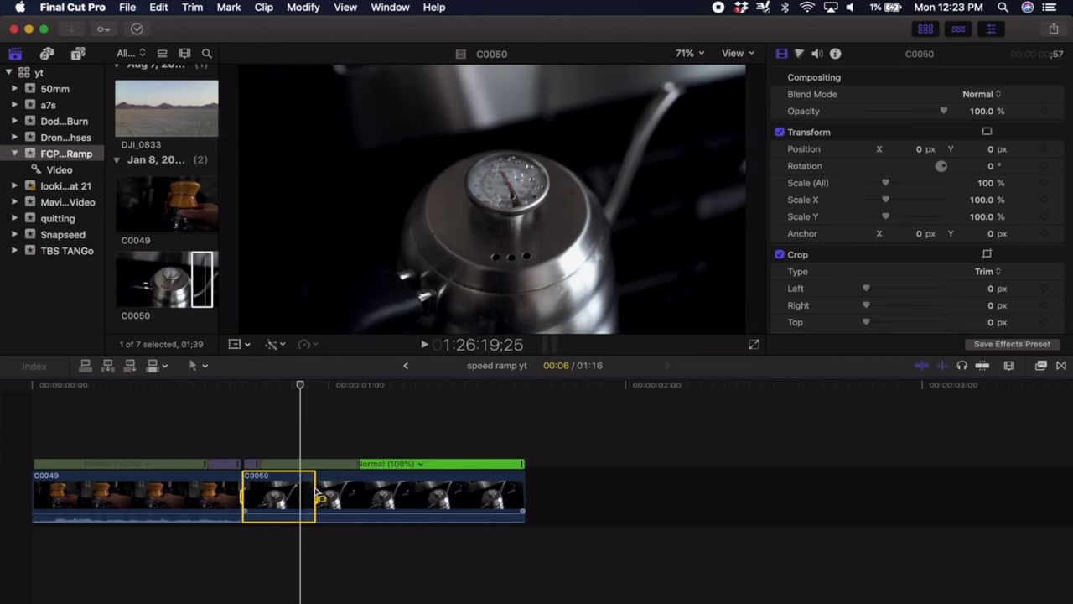
{"action": "left_click", "coordinate": [310, 344]}
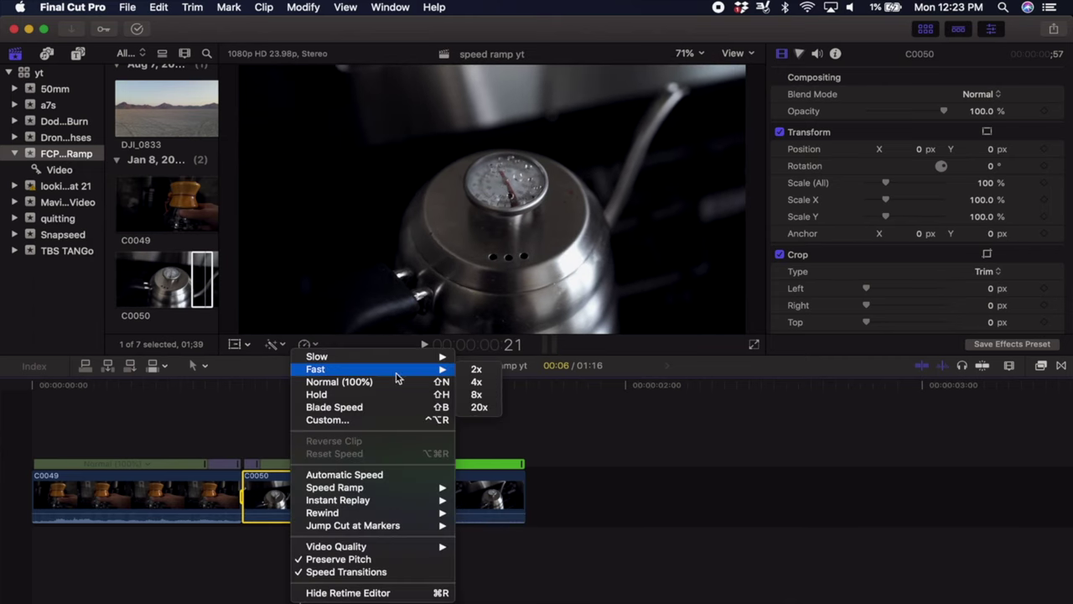
{"action": "left_click", "coordinate": [477, 394]}
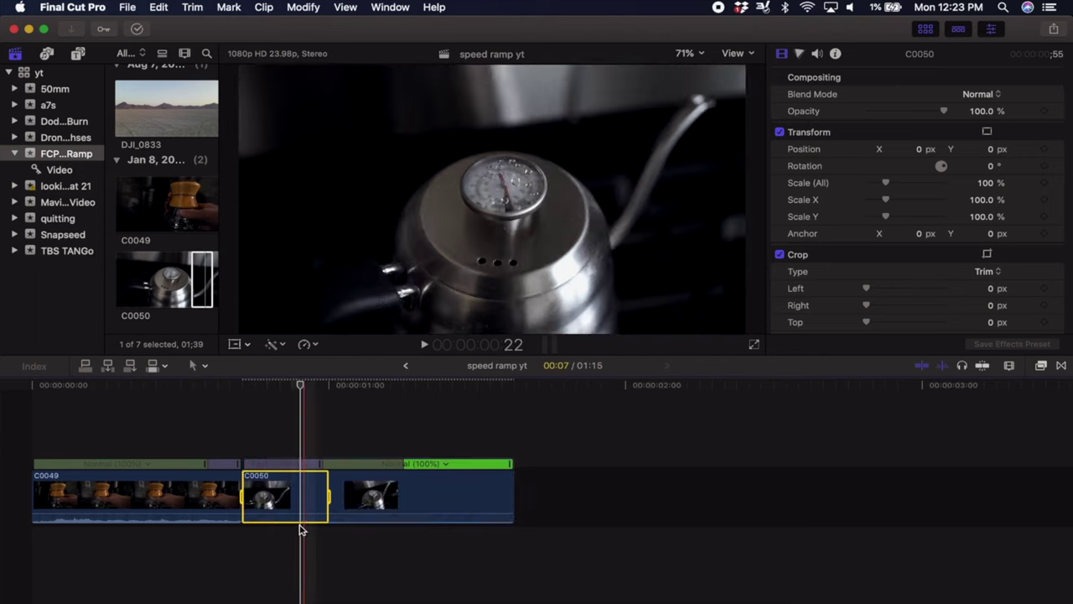
Move the cut two frames later and play back the ramp, now running 01:12.
{"action": "left_click", "coordinate": [257, 413]}
{"action": "left_click_drag", "start_coordinate": [249, 491], "coordinate": [284, 495]}
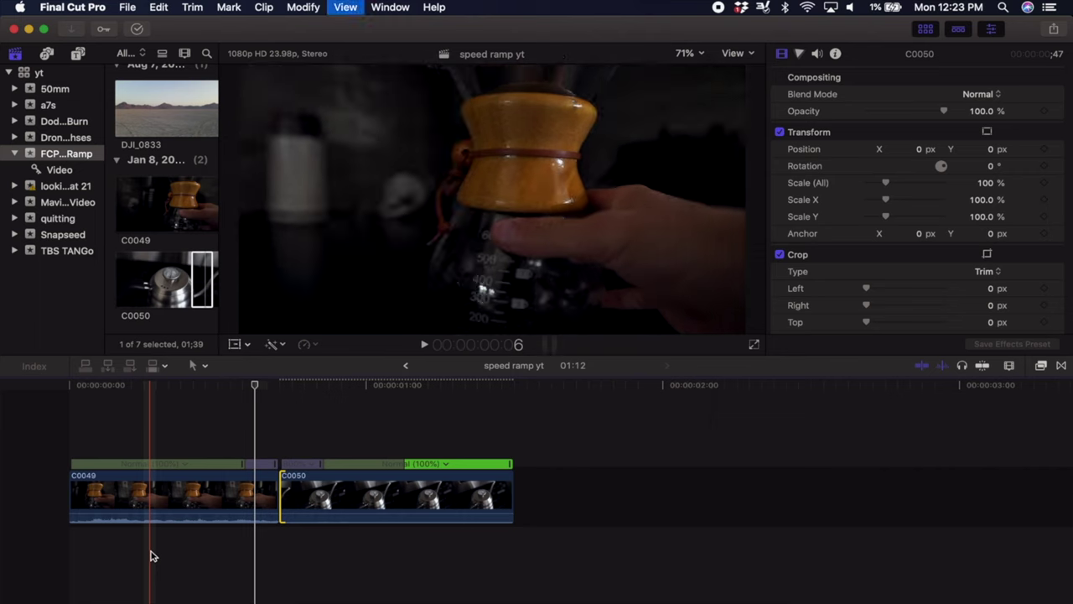
{"action": "key", "text": "space"}
{"action": "key", "text": "space"}
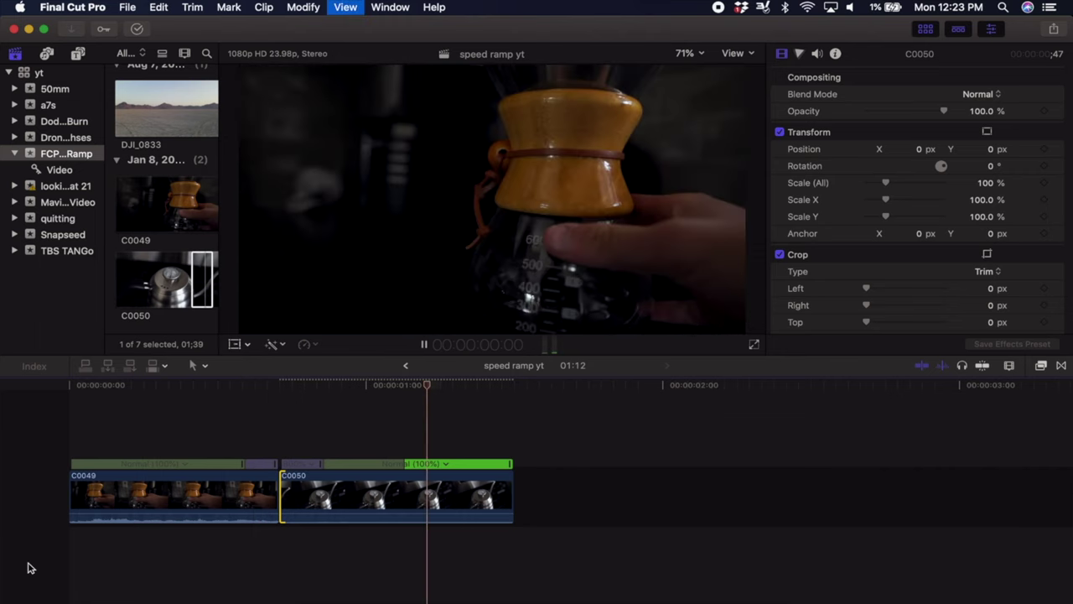
{"action": "key", "text": "space"}
{"action": "key", "text": "shift+slash"}
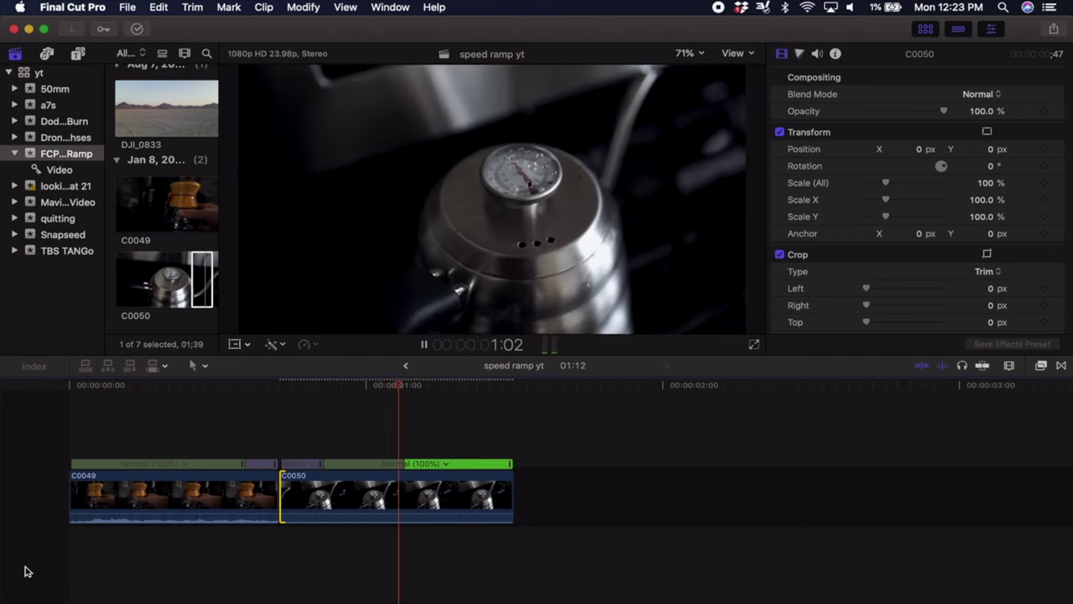
{"action": "left_click", "coordinate": [452, 511]}
Enable Stabilization on clip C0049, then render the whole project with Modify > Render All.
{"action": "key", "text": "space"}
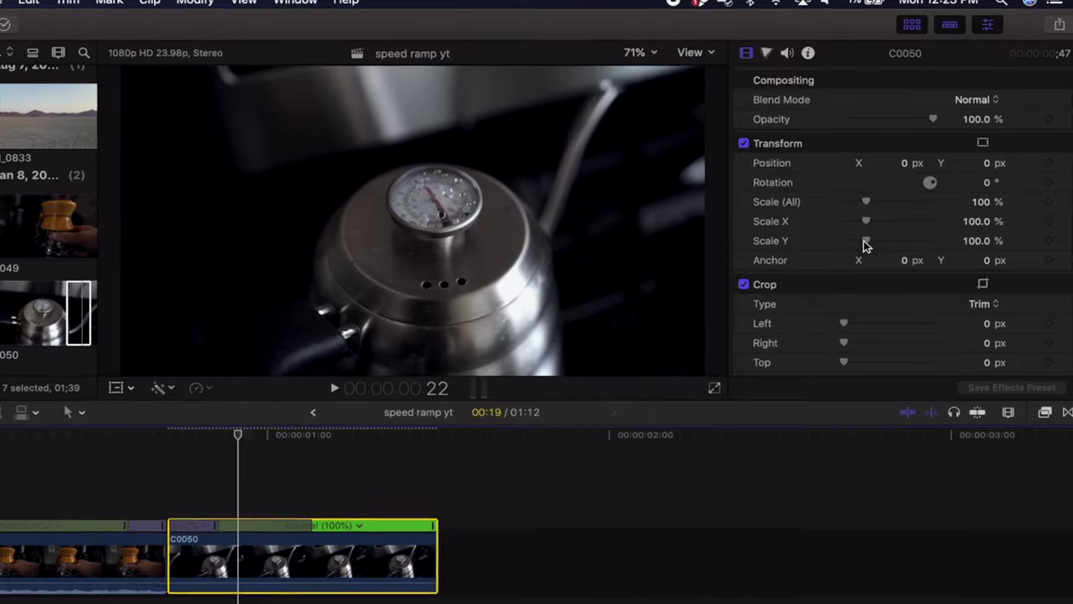
{"action": "scroll", "coordinate": [866, 243], "scroll_direction": "down", "scroll_amount": 6}
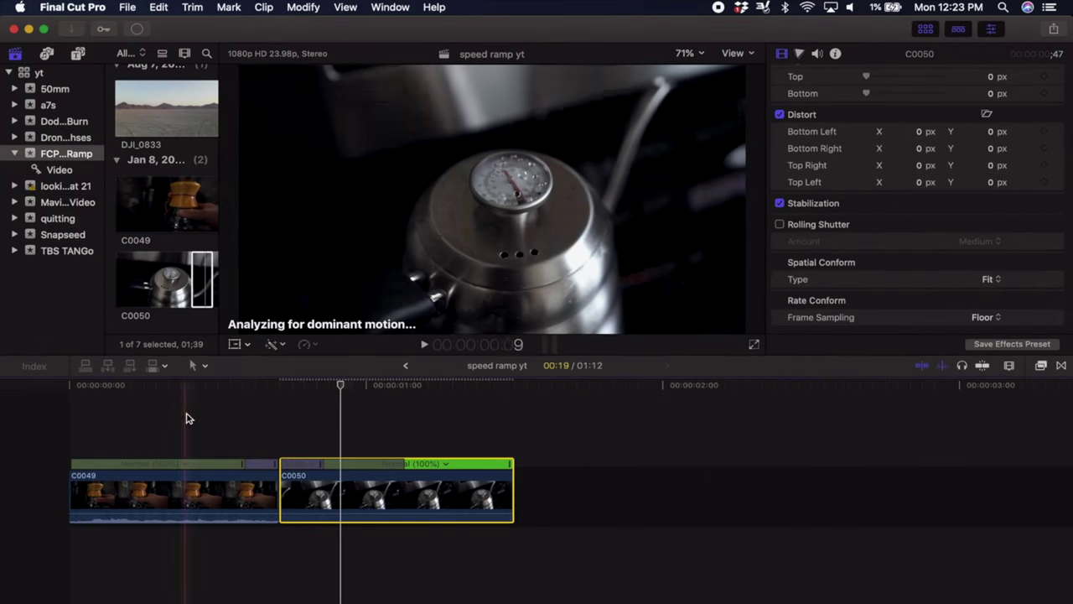
{"action": "left_click", "coordinate": [188, 418]}
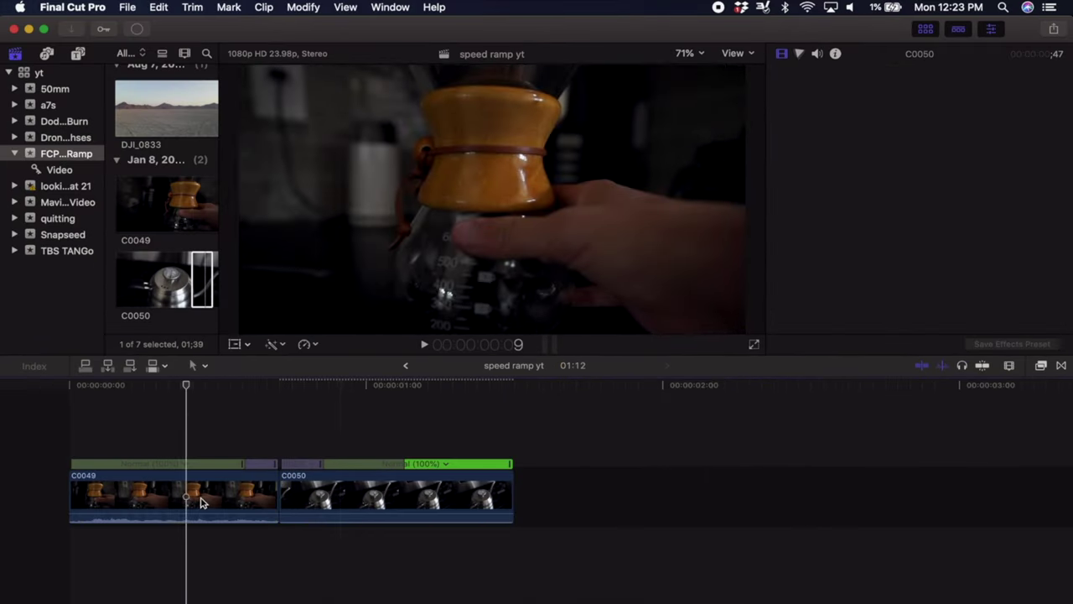
{"action": "scroll", "coordinate": [821, 219], "scroll_direction": "down", "scroll_amount": 5}
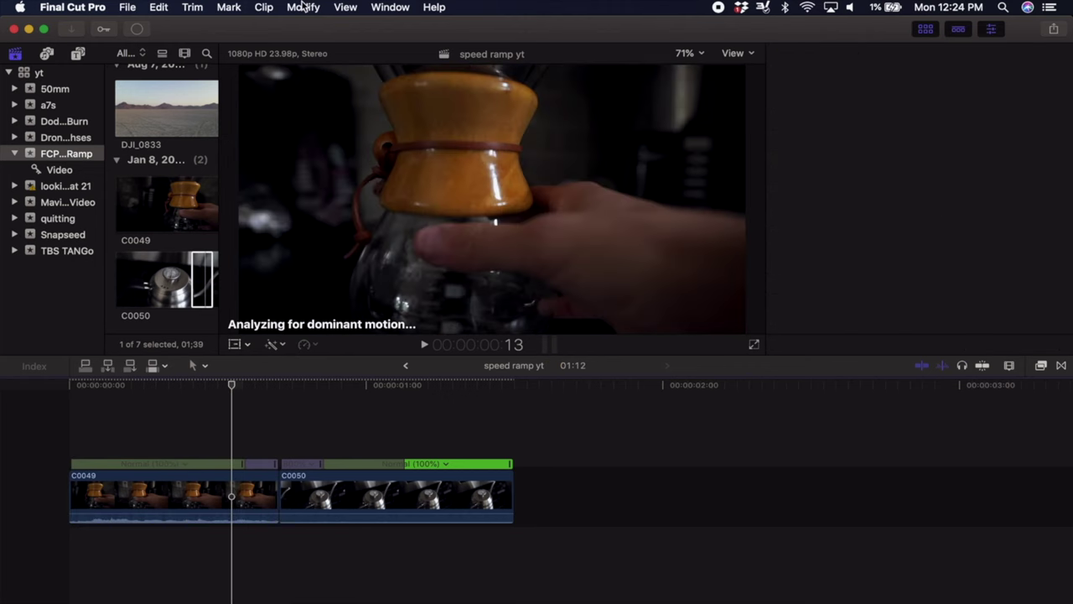
{"action": "left_click", "coordinate": [304, 7]}
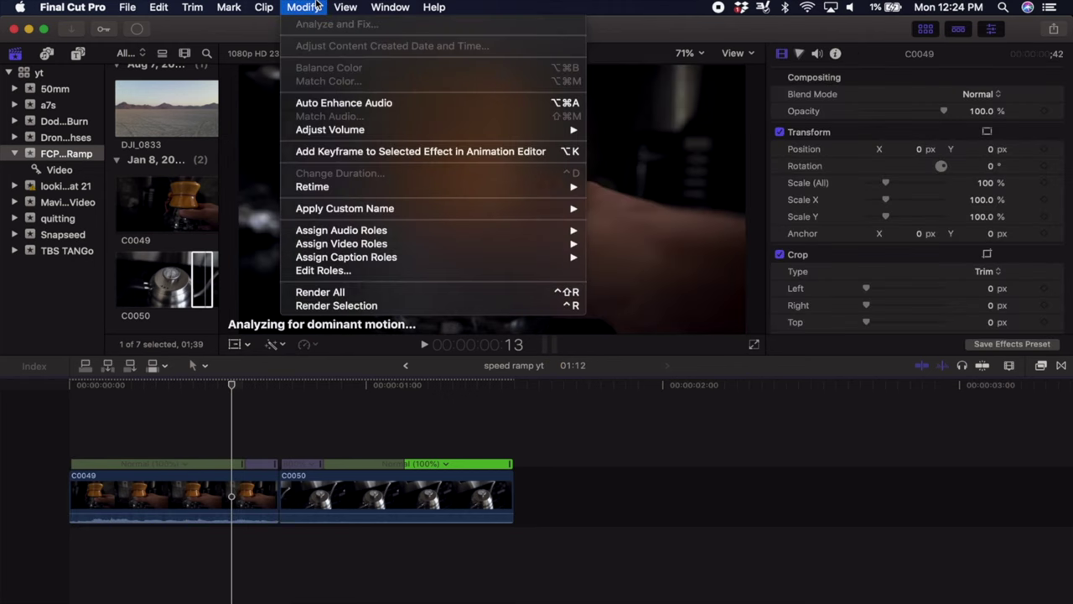
{"action": "left_click", "coordinate": [349, 294]}
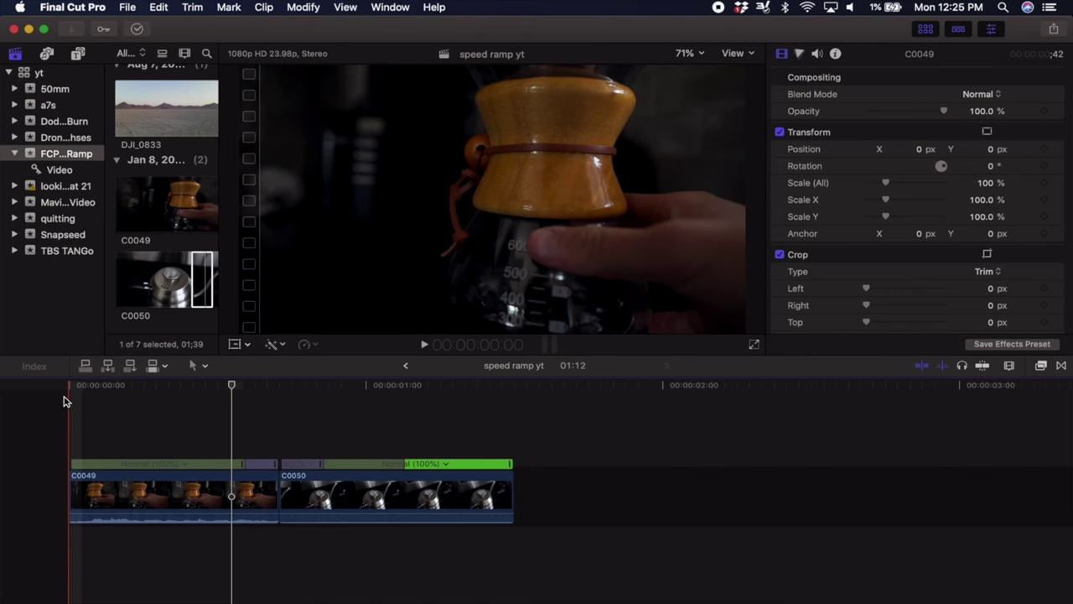
{"action": "key", "text": "space"}
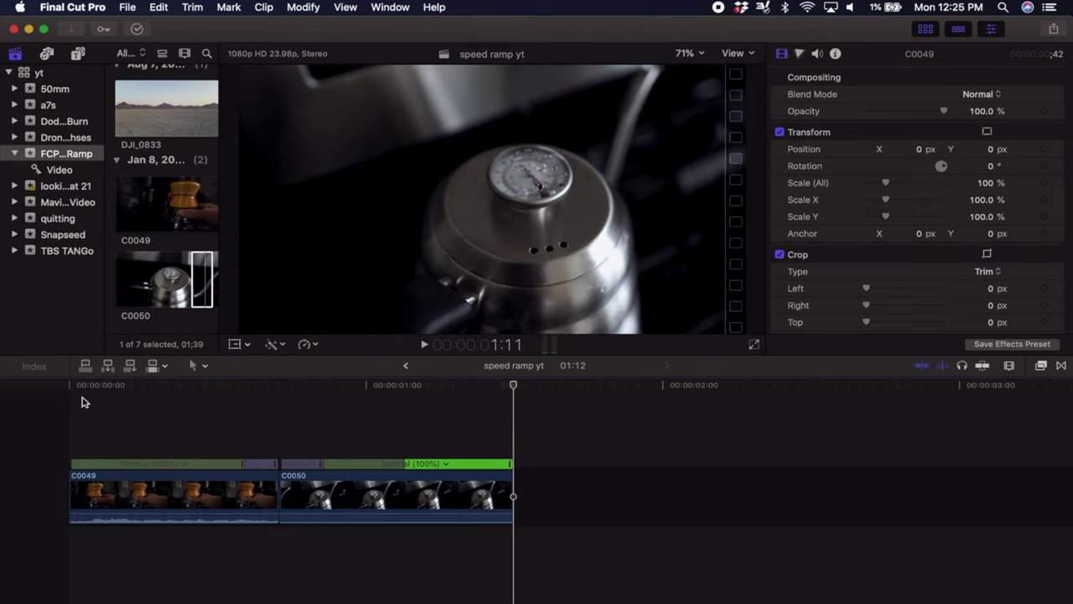
{"action": "left_click", "coordinate": [68, 417]}
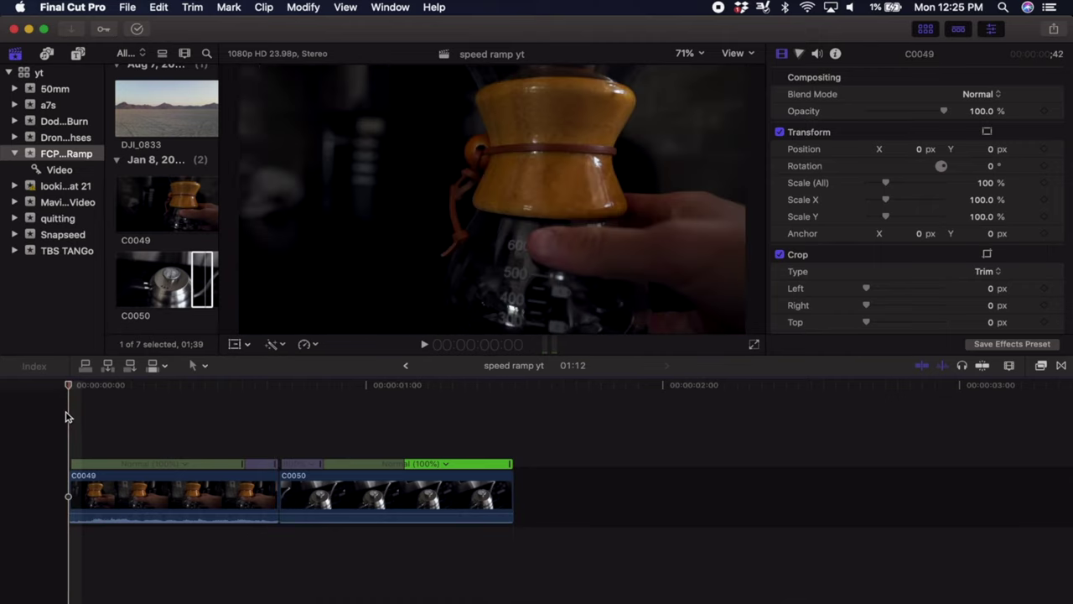
{"action": "key", "text": "space"}
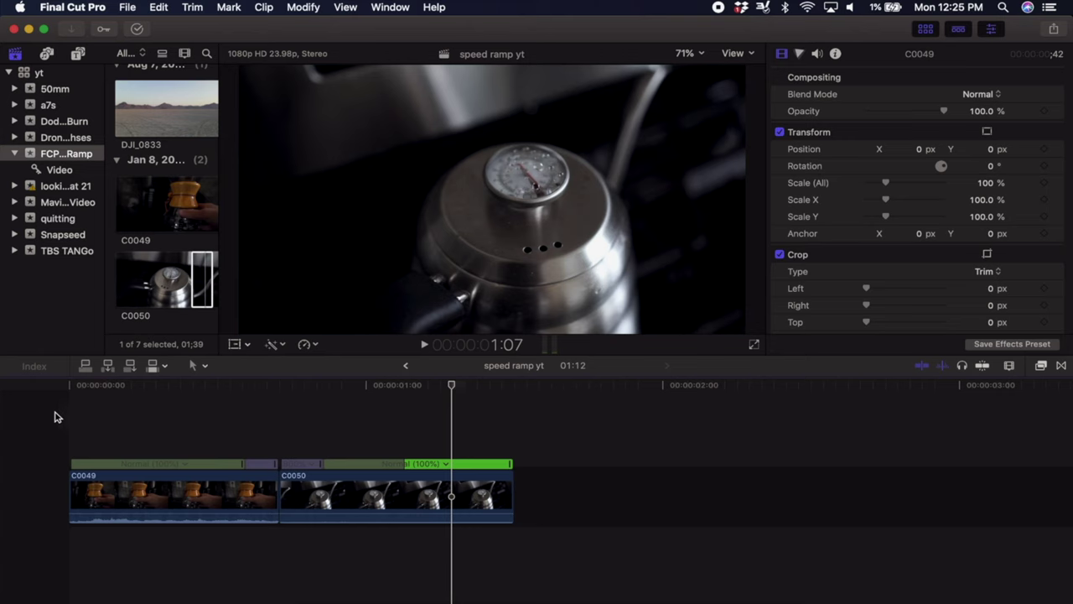
{"action": "key", "text": "space"}
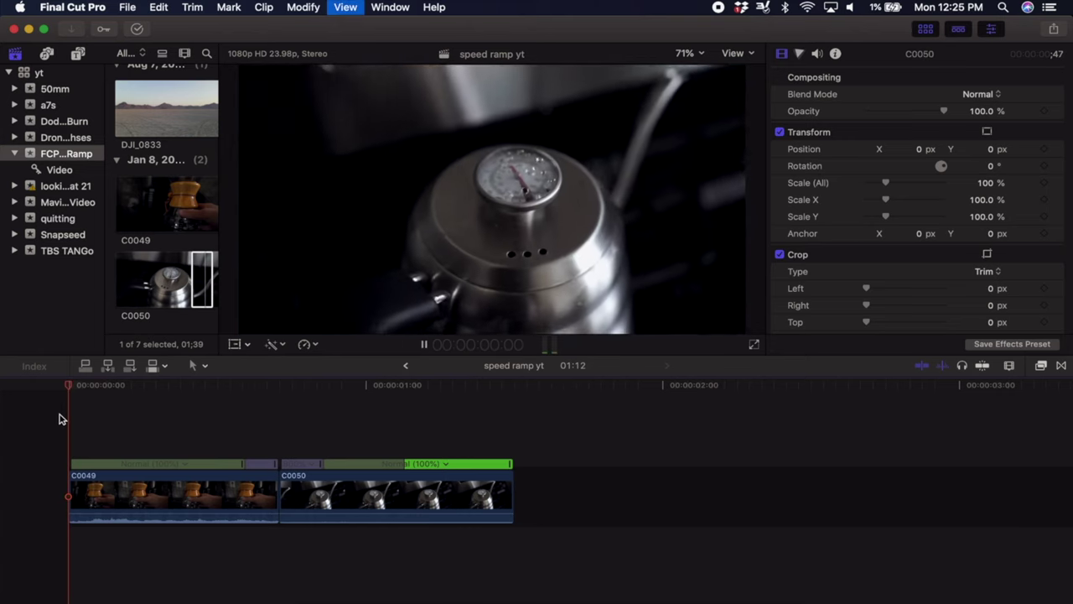